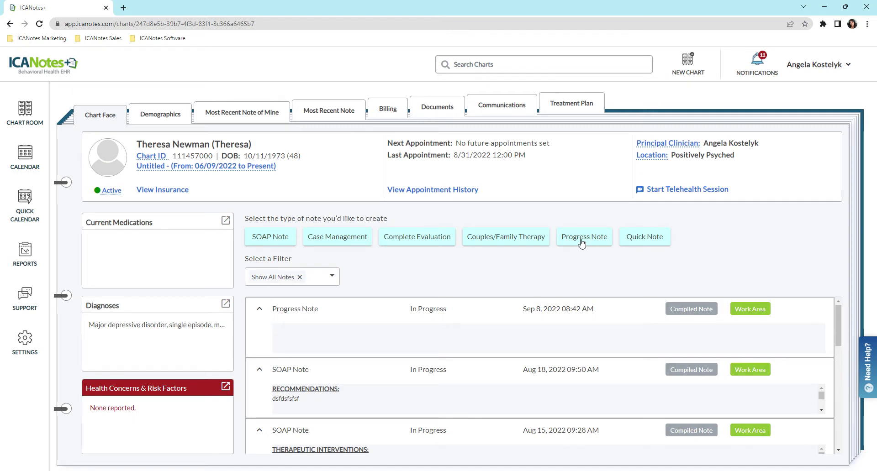
- Start a new therapist progress note (PN Part 1) from the client's Chart Face
click(596, 244)
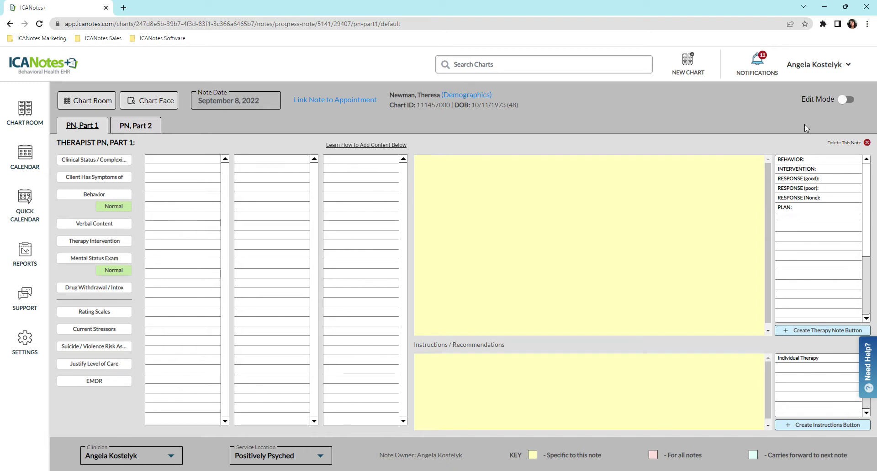
- Enable Edit Mode and re-save the BEHAVIOR: button with its name and variation 1 unchanged
click(845, 101)
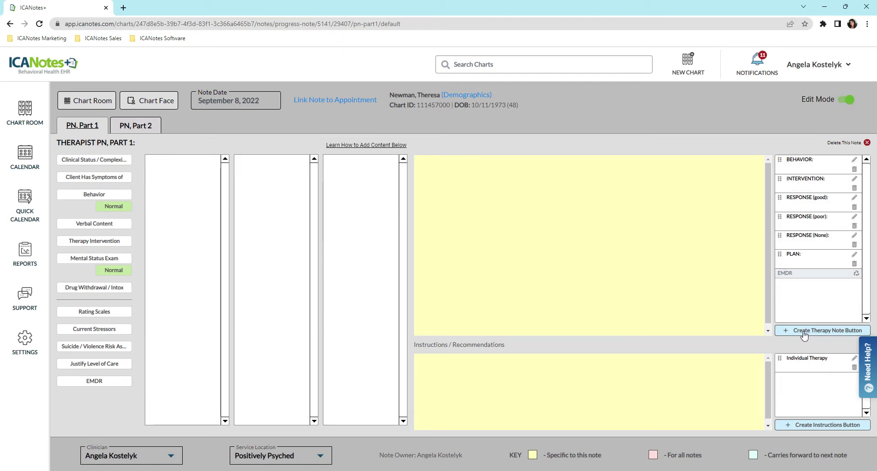
click(854, 160)
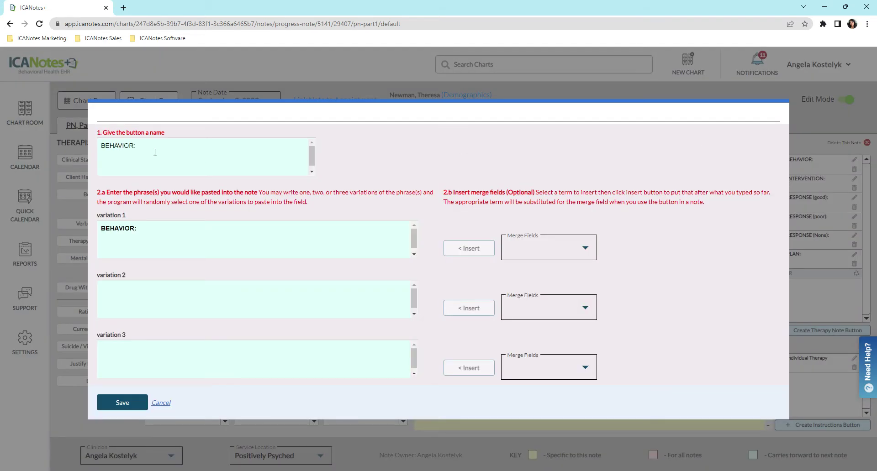
drag(155, 153, 107, 151)
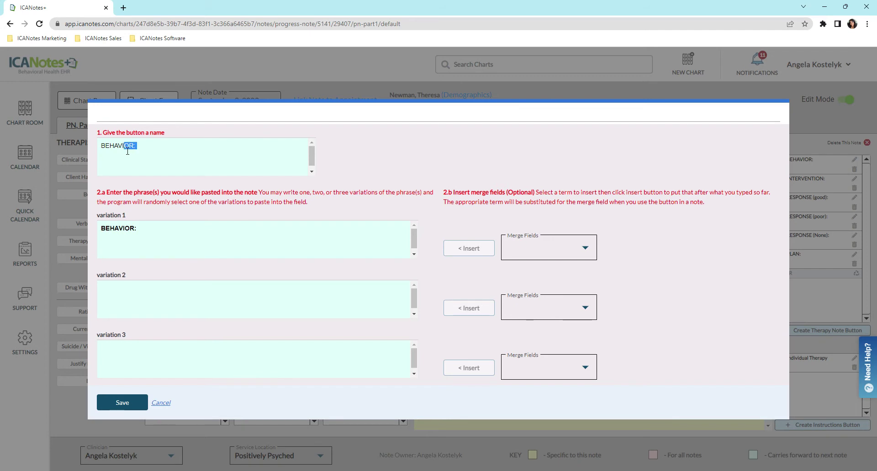
drag(156, 234, 109, 234)
click(146, 234)
click(123, 403)
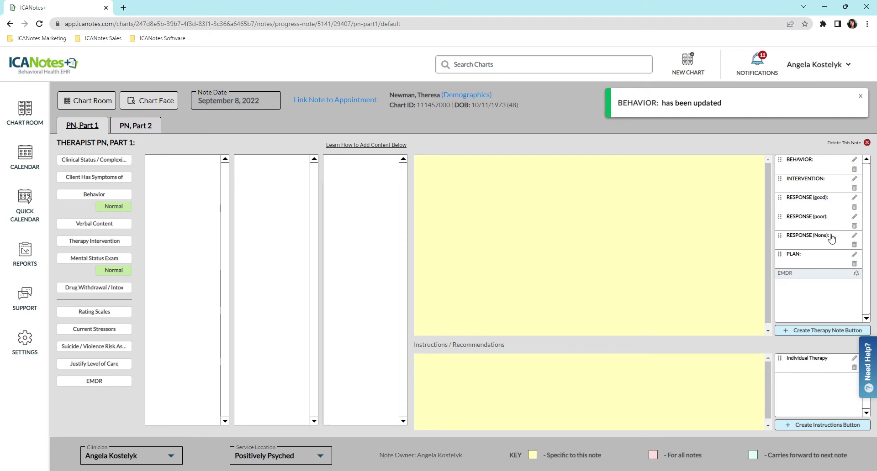
- Re-save the RESPONSE (good): button with its name and response phrase unchanged
click(855, 197)
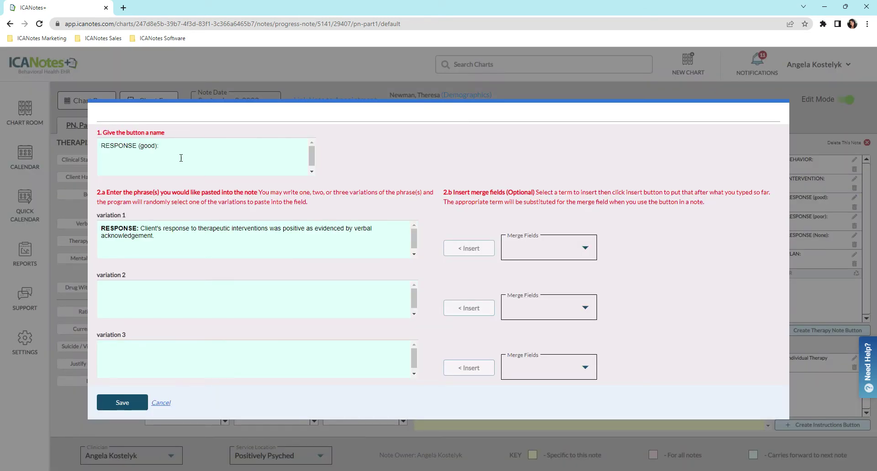
drag(166, 154, 120, 151)
drag(167, 243, 101, 232)
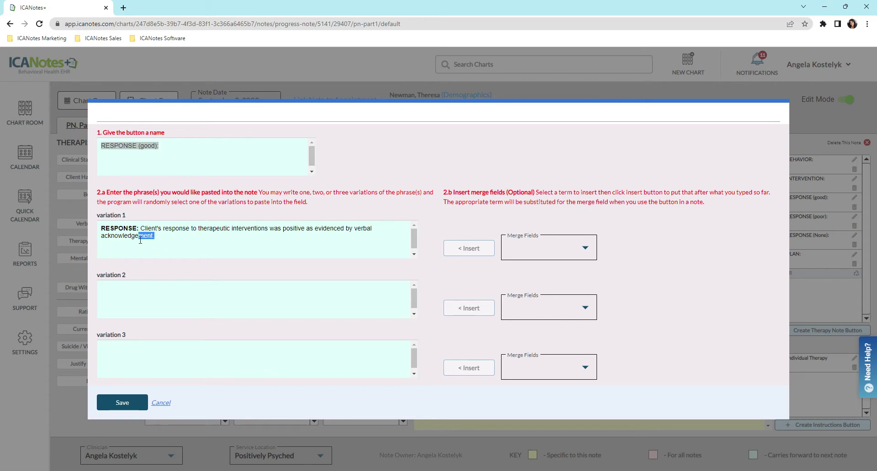
click(175, 248)
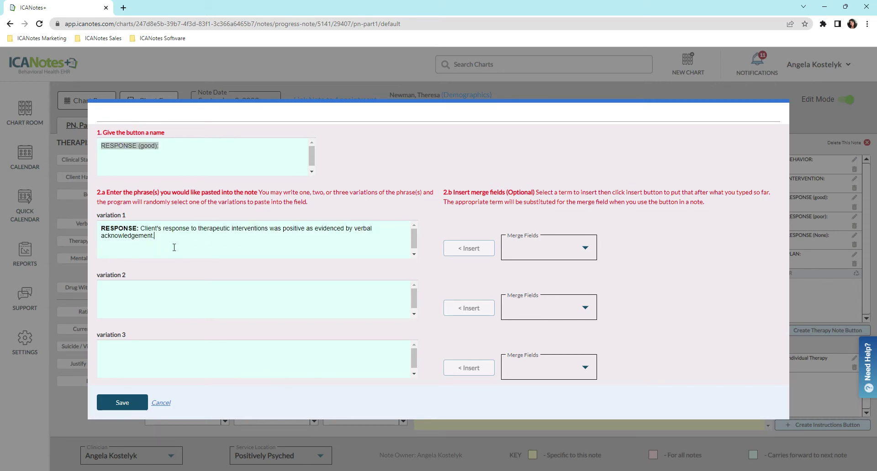
click(127, 404)
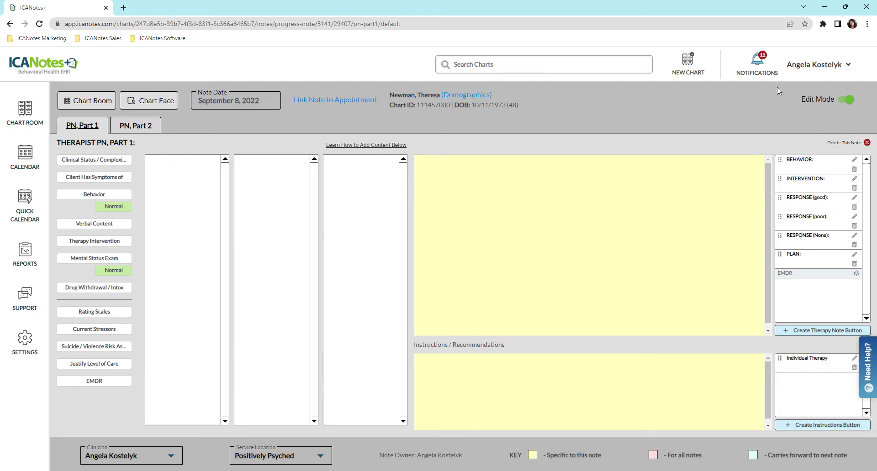
- Turn off Edit Mode and add BEHAVIOR: with the normal mental status paragraph, minus its heading
click(850, 102)
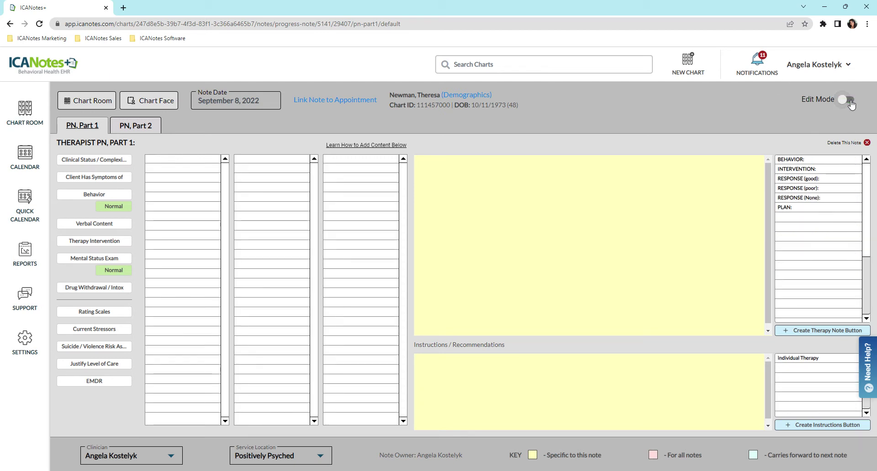
click(795, 161)
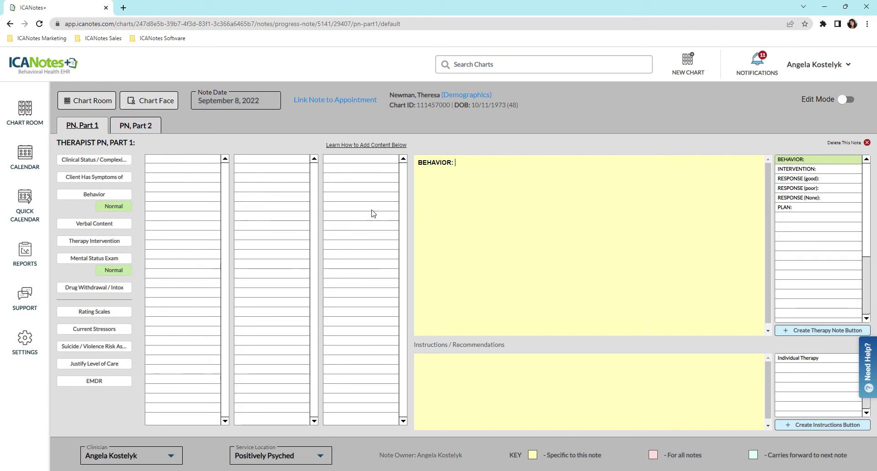
click(117, 271)
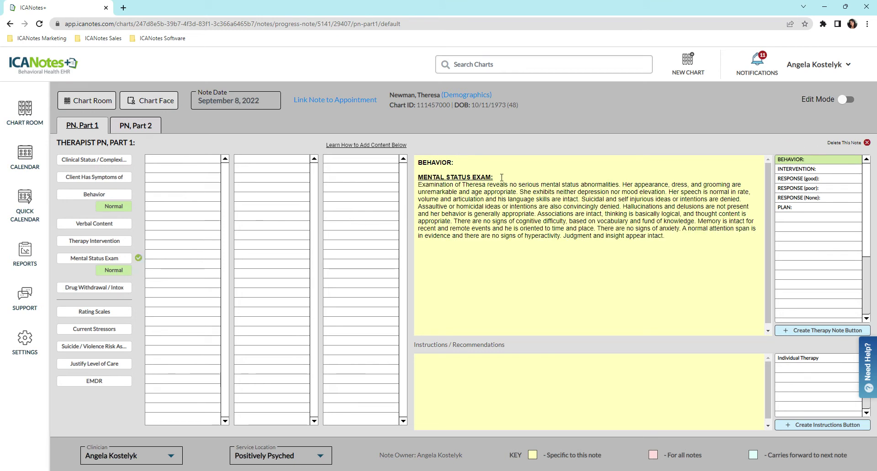
drag(494, 181, 426, 182)
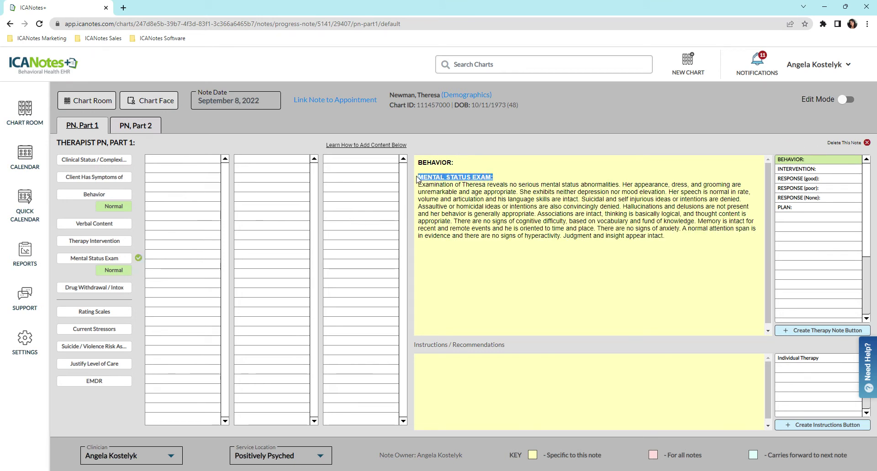
key(Delete)
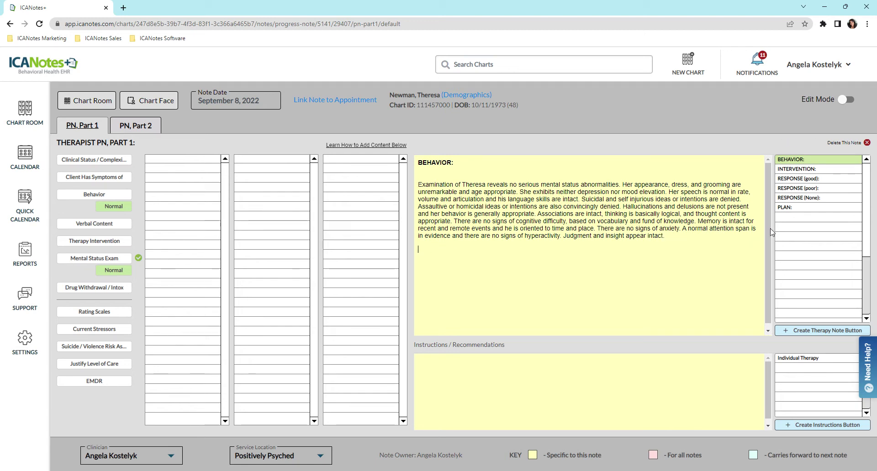
- Add the INTERVENTION: heading with session goals of building communication skills and managing stress
click(807, 170)
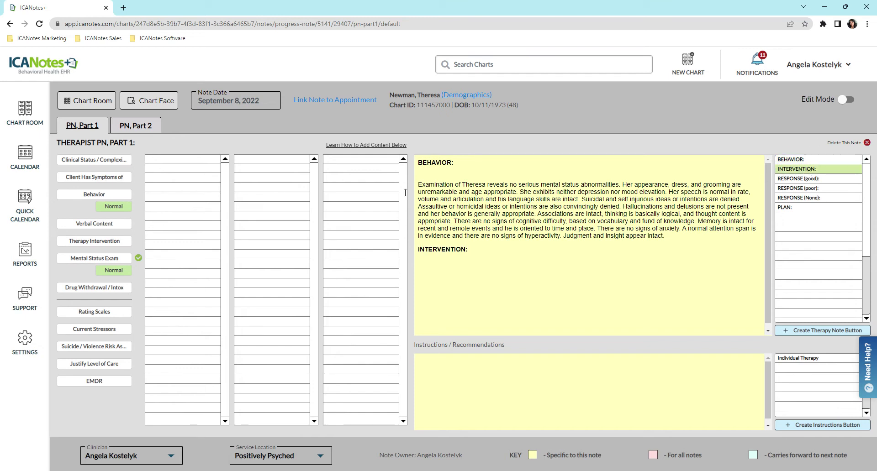
click(95, 247)
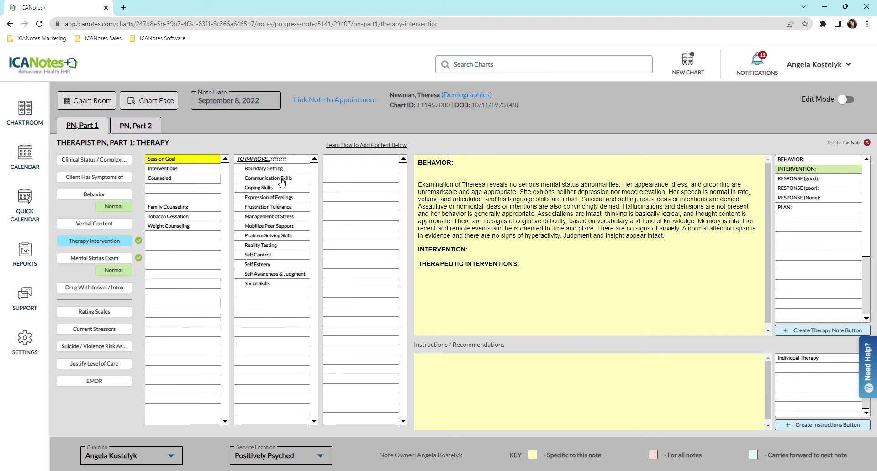
click(280, 179)
click(289, 211)
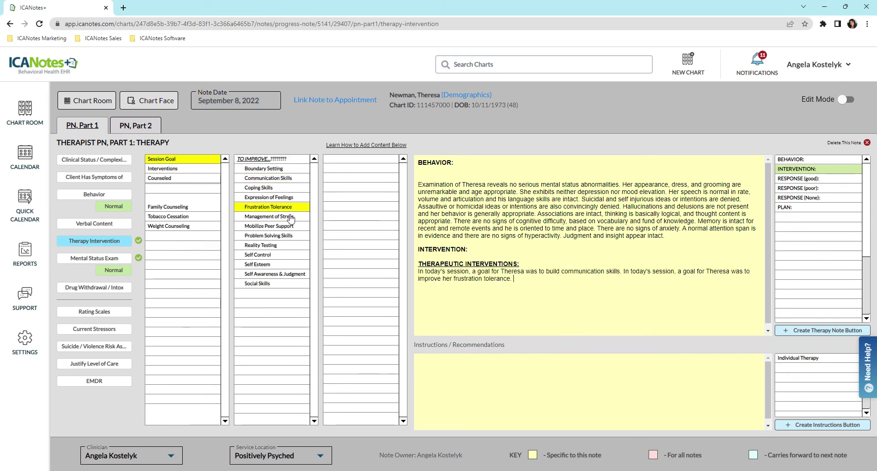
- Add triggers, behavior patterns, feeling sources and emotional support interventions, then delete the subheading
click(187, 170)
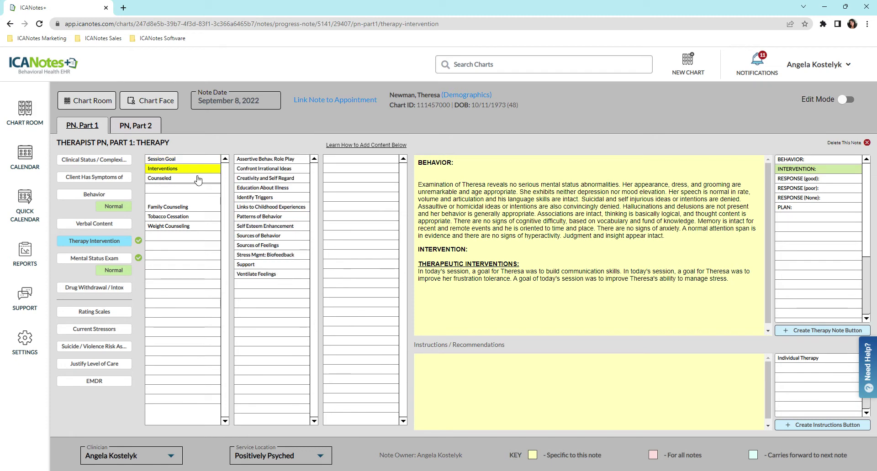
click(257, 198)
click(273, 217)
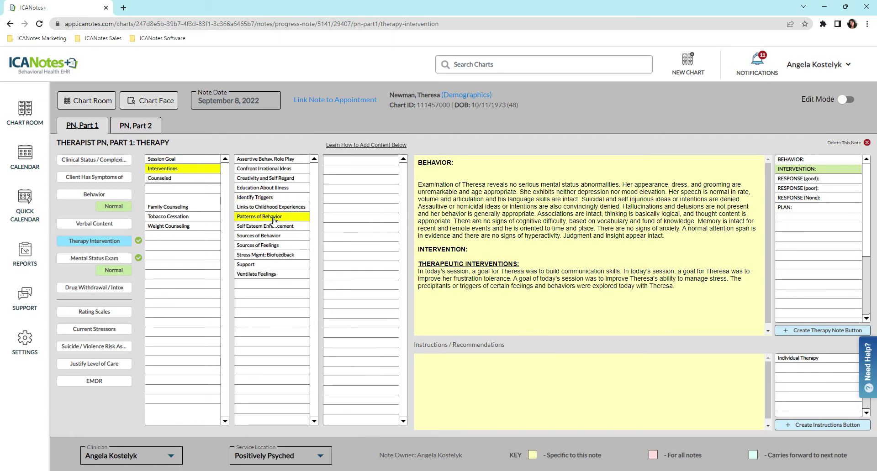
click(280, 245)
click(274, 265)
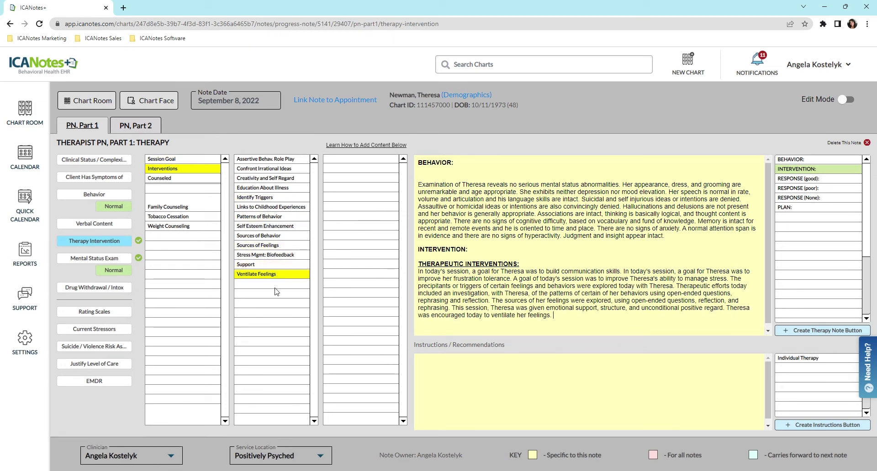
triple_click(469, 264)
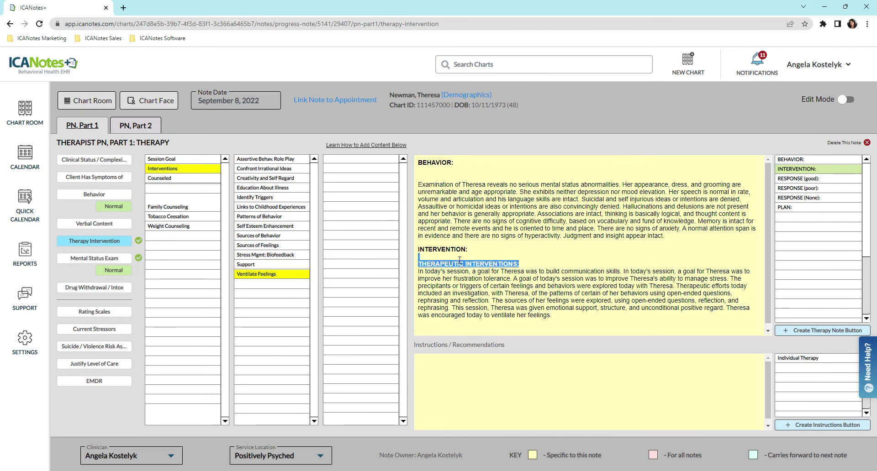
key(Delete)
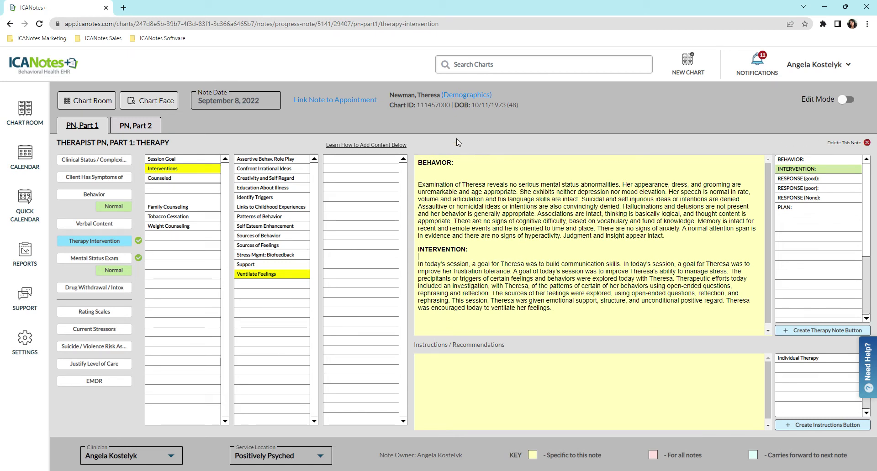
- Add the positive RESPONSE (good): sentence on a new line and remove a stray Plan heading
key(Return)
click(806, 179)
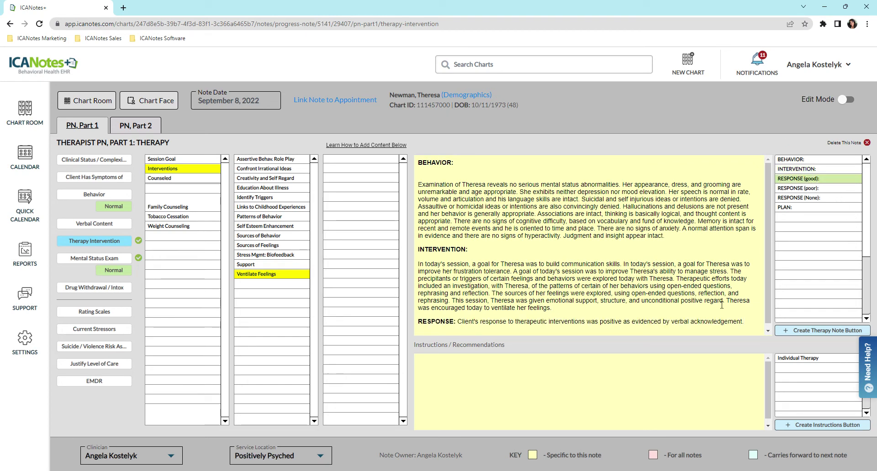
key(Return)
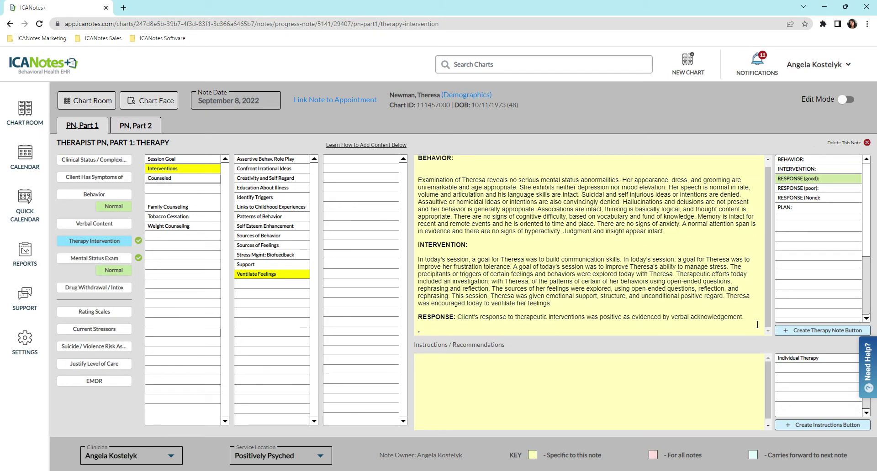
click(789, 209)
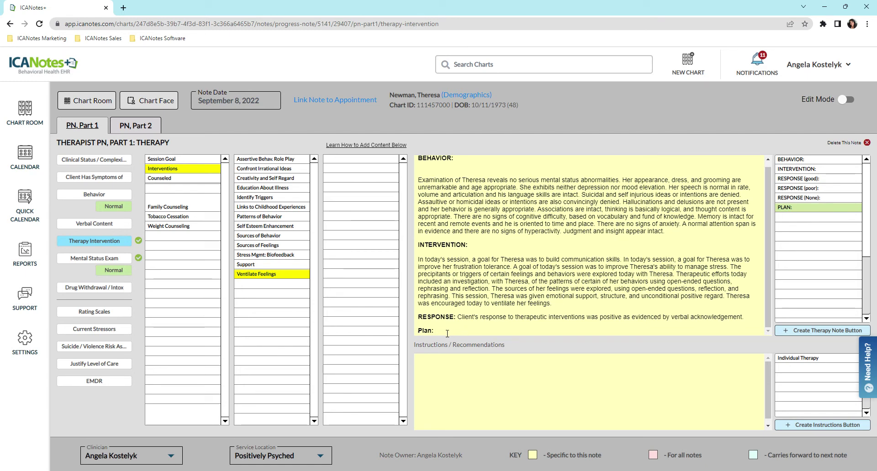
drag(434, 331, 416, 331)
key(BackSpace)
- In Part 2, link the Depression Sample Depressed Mood plan: Keep a Journal, Some progress, continue treatment
click(137, 128)
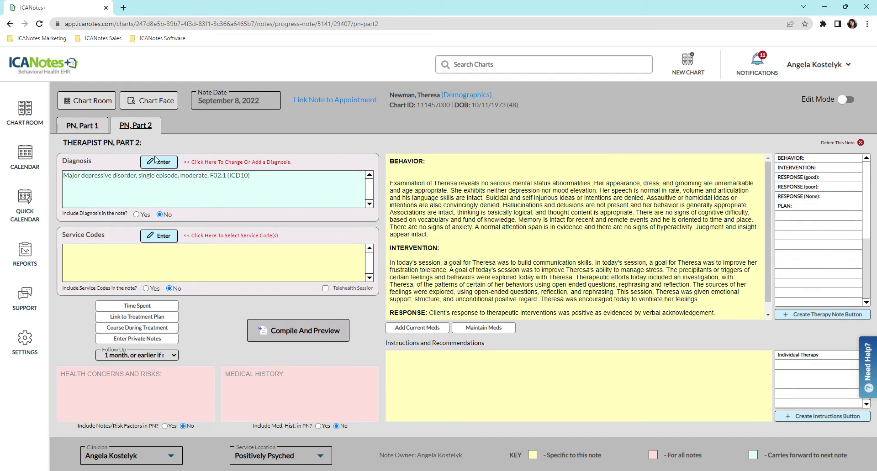
click(142, 318)
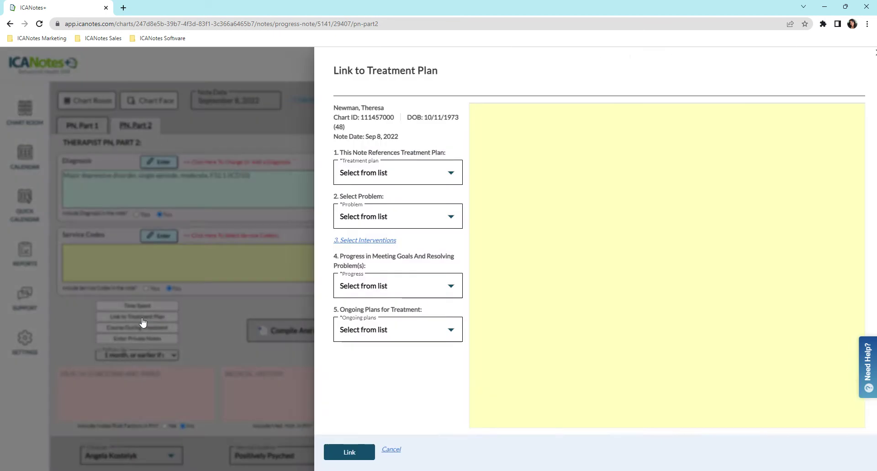
click(362, 241)
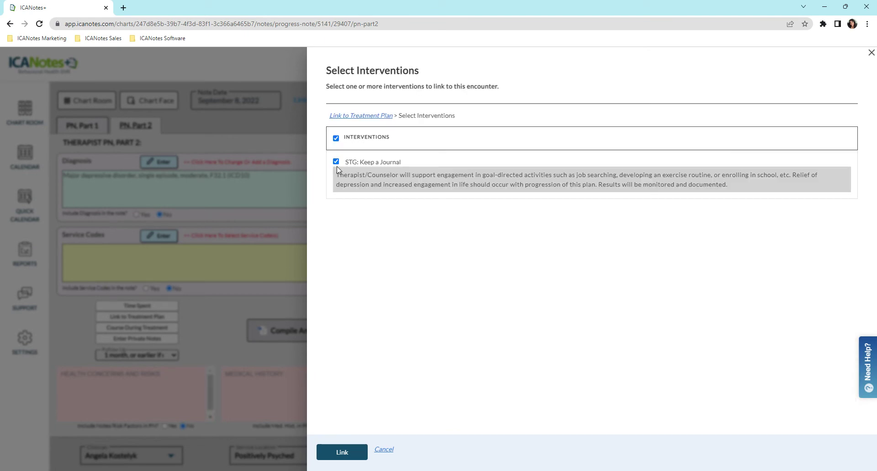
click(342, 452)
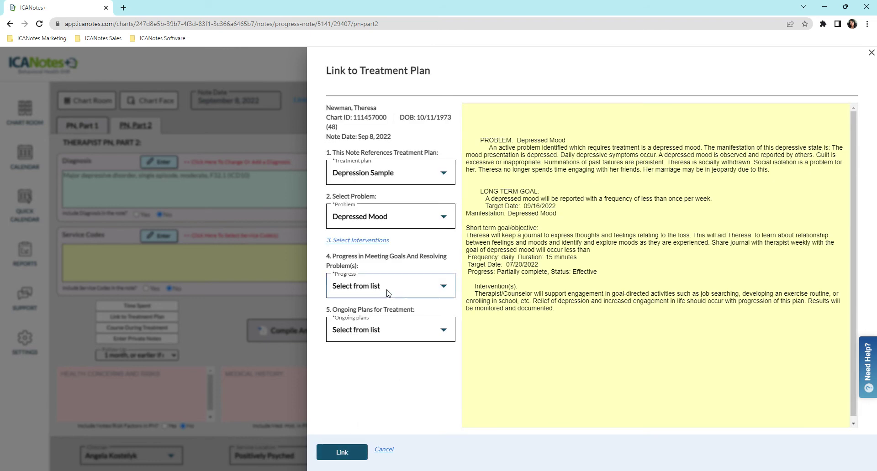
click(350, 339)
click(371, 382)
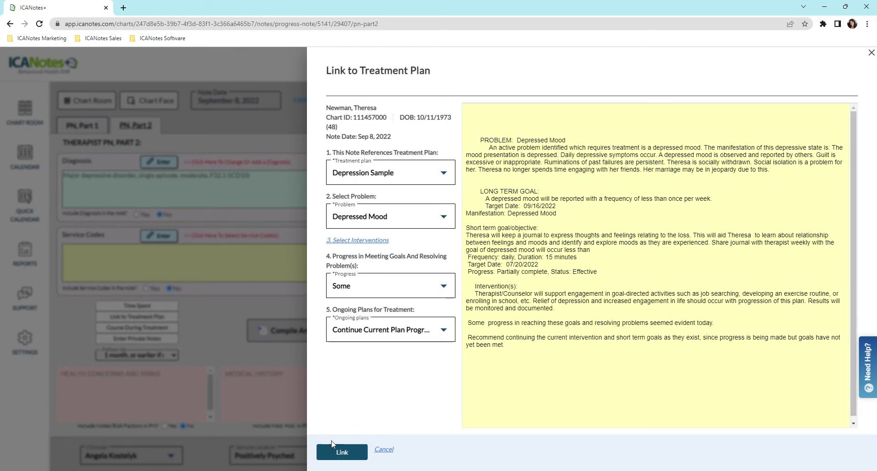
click(340, 453)
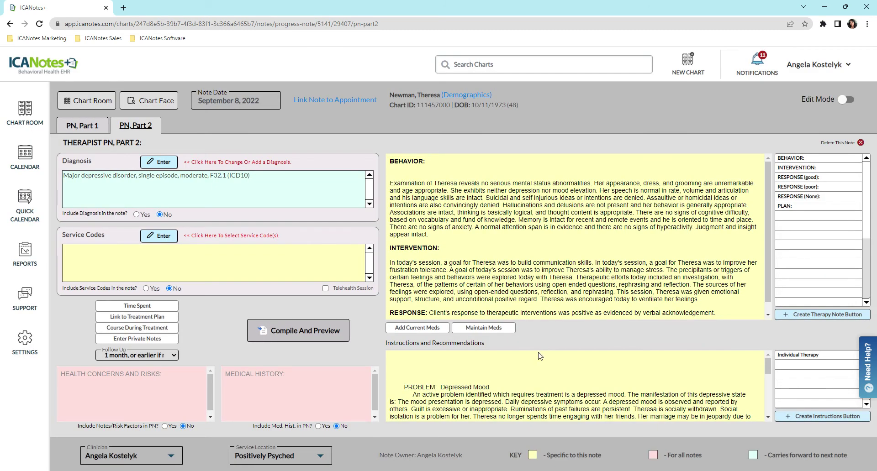
- Delete the blank lines above the linked PROBLEM text
scroll(453, 287, down, 1)
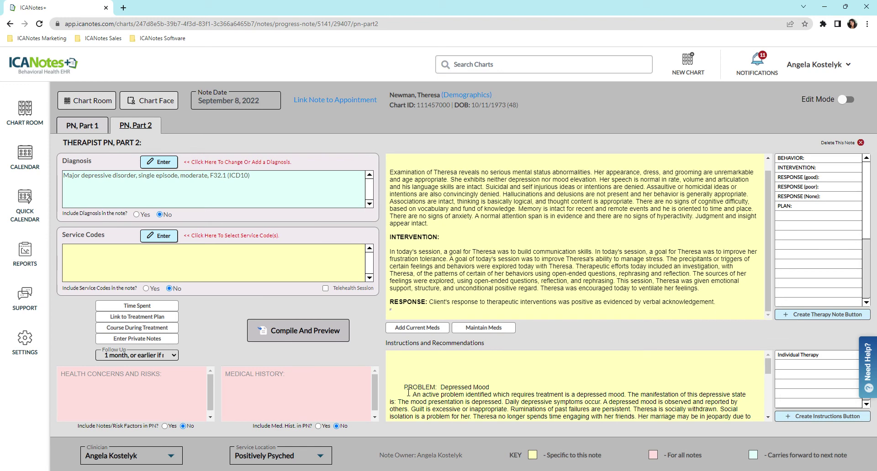
drag(408, 392, 390, 365)
key(BackSpace)
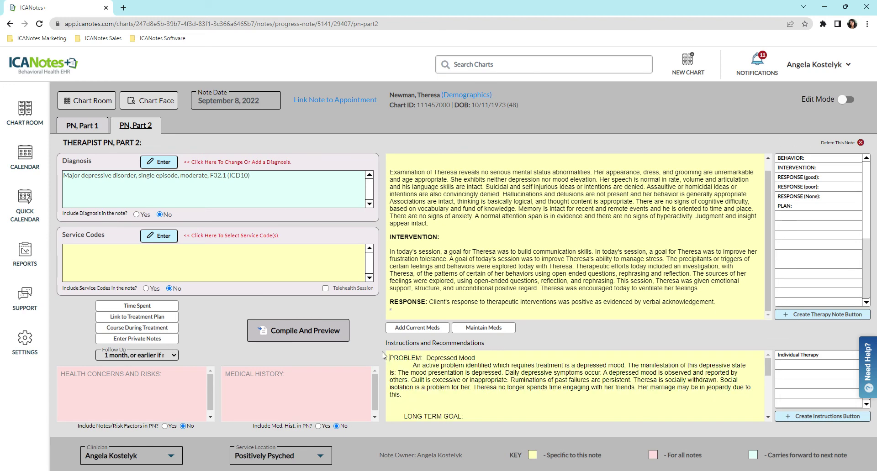
- Record one unit of 90837 Psychotherapy, 60 minutes, as the service code
click(164, 237)
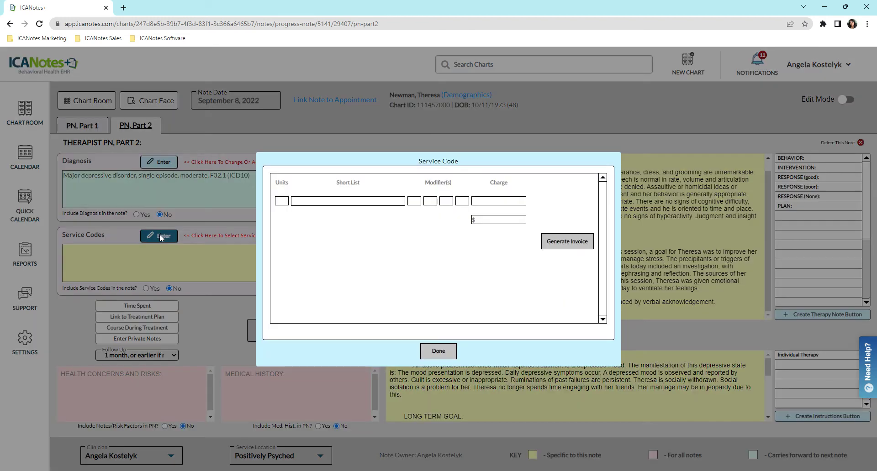
click(347, 201)
click(378, 280)
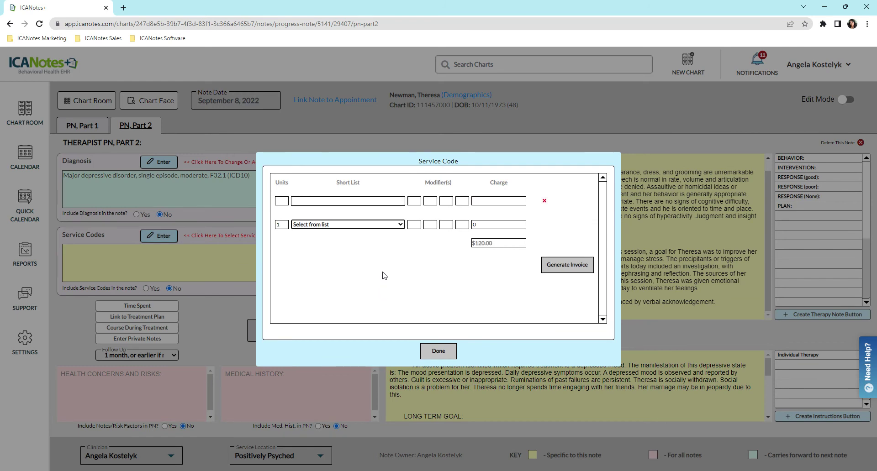
click(438, 351)
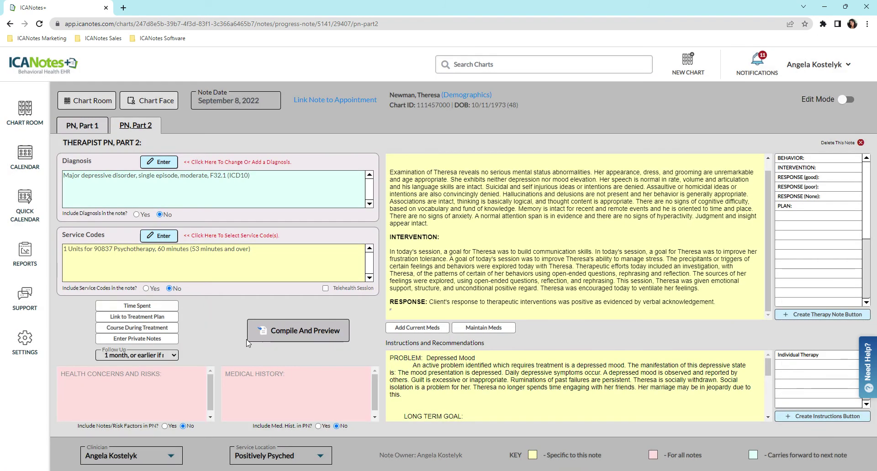
- Compile the progress note and review the full preview
click(303, 337)
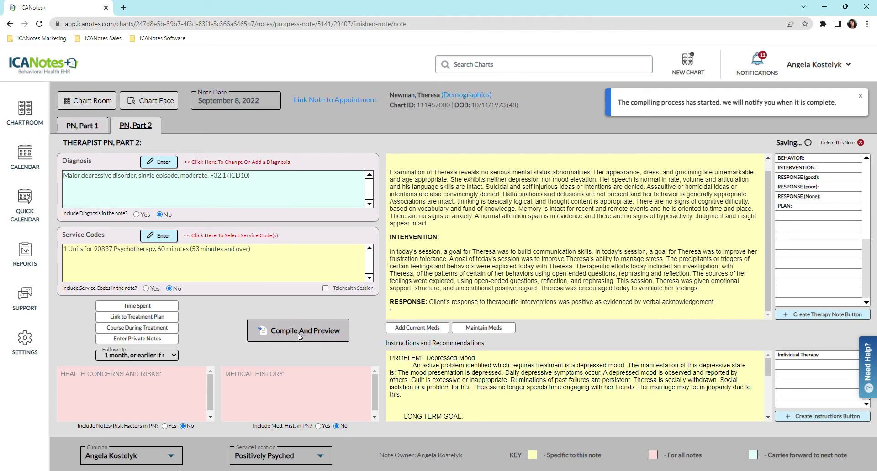
scroll(223, 264, down, 2)
scroll(224, 263, down, 1)
scroll(229, 262, down, 1)
scroll(232, 260, down, 2)
scroll(233, 259, down, 1)
scroll(235, 259, down, 1)
scroll(237, 259, down, 1)
scroll(238, 258, down, 1)
scroll(238, 258, down, 3)
scroll(239, 258, down, 2)
scroll(238, 259, down, 2)
scroll(238, 259, up, 1)
scroll(237, 258, up, 3)
scroll(242, 260, up, 3)
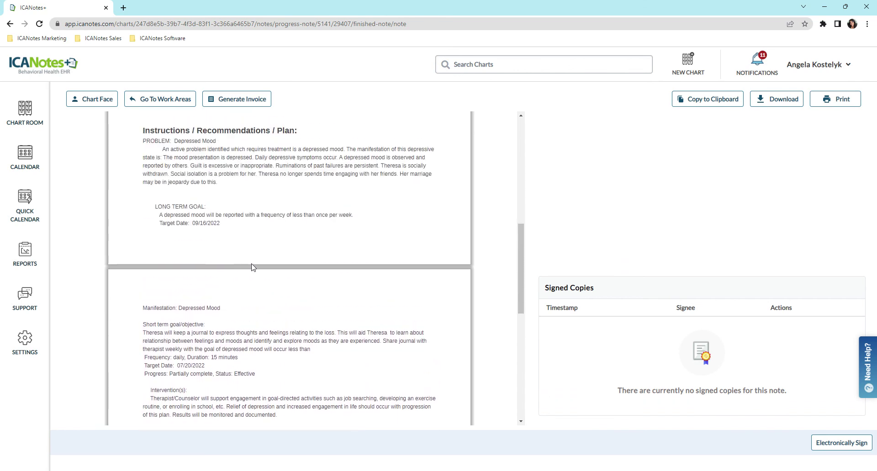
- Electronically sign the progress note and check the signed copy
click(859, 445)
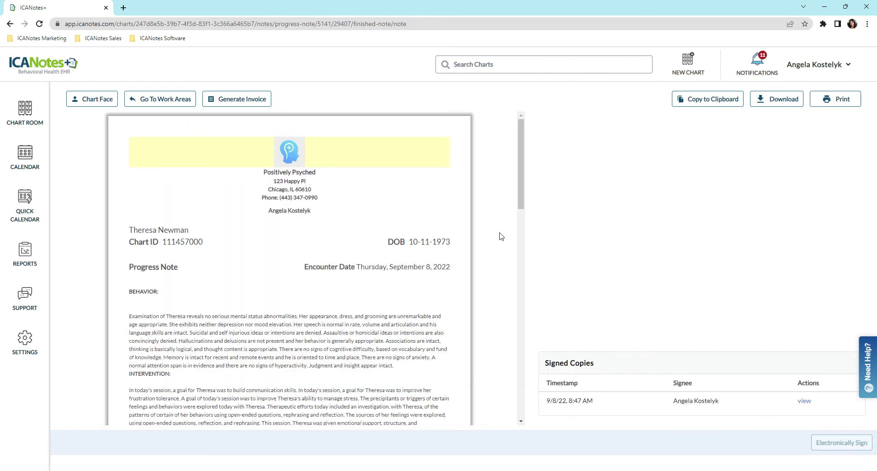
scroll(497, 222, down, 1)
scroll(497, 223, down, 2)
scroll(497, 226, down, 3)
scroll(497, 228, down, 1)
scroll(496, 229, down, 2)
scroll(496, 229, down, 1)
scroll(497, 228, down, 1)
scroll(497, 229, down, 1)
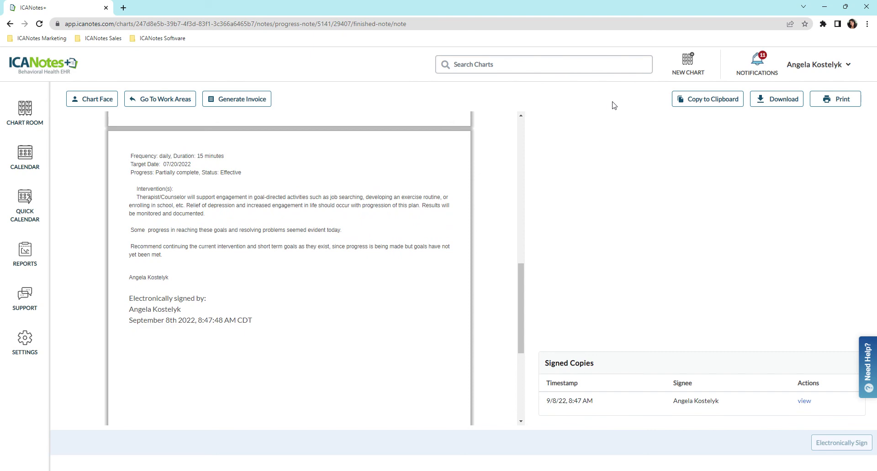